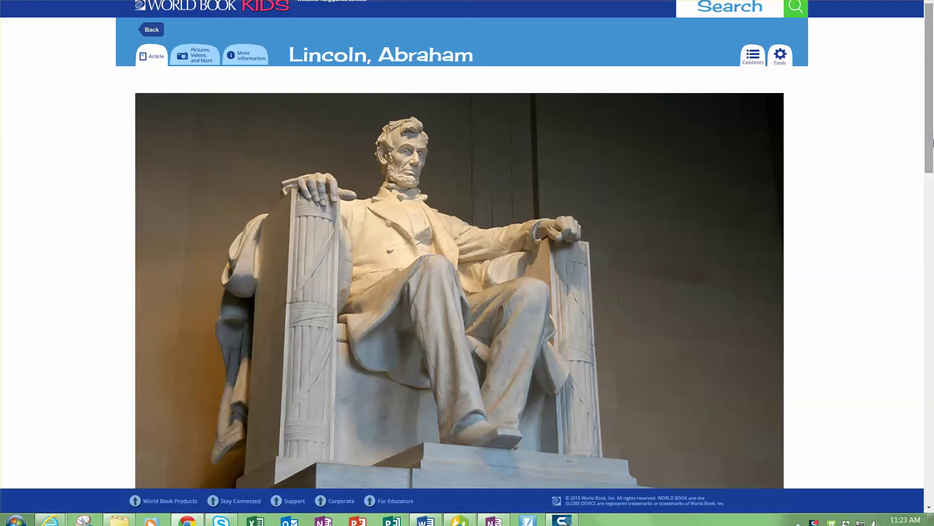
# Copy the web address of the World Book Kids 'Lincoln, Abraham' article from the address bar.
pyautogui.moveTo(933, 135); pyautogui.dragTo(933, 102)
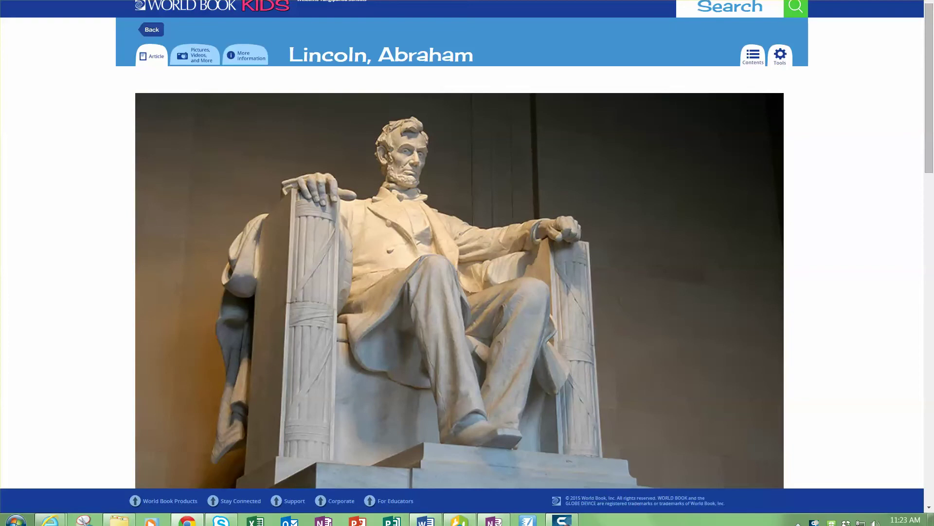
pyautogui.rightClick(150, 1)
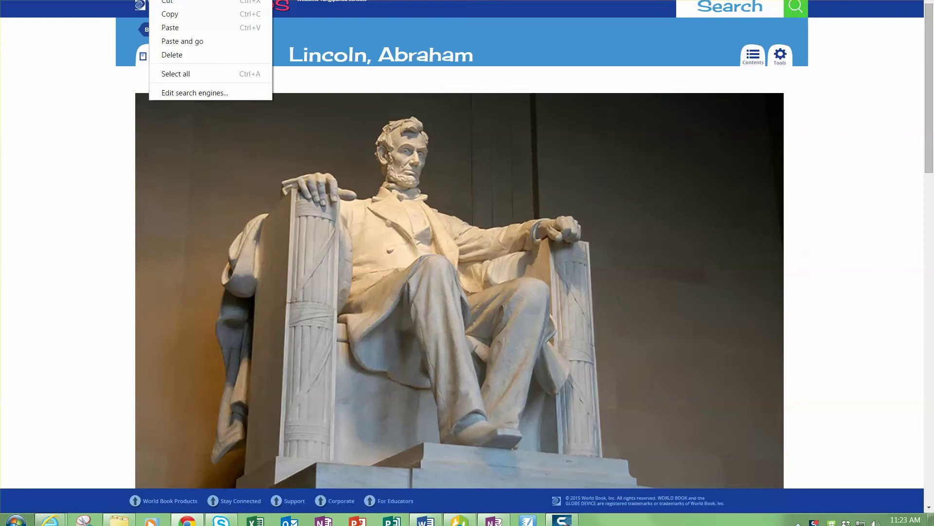
pyautogui.click(173, 16)
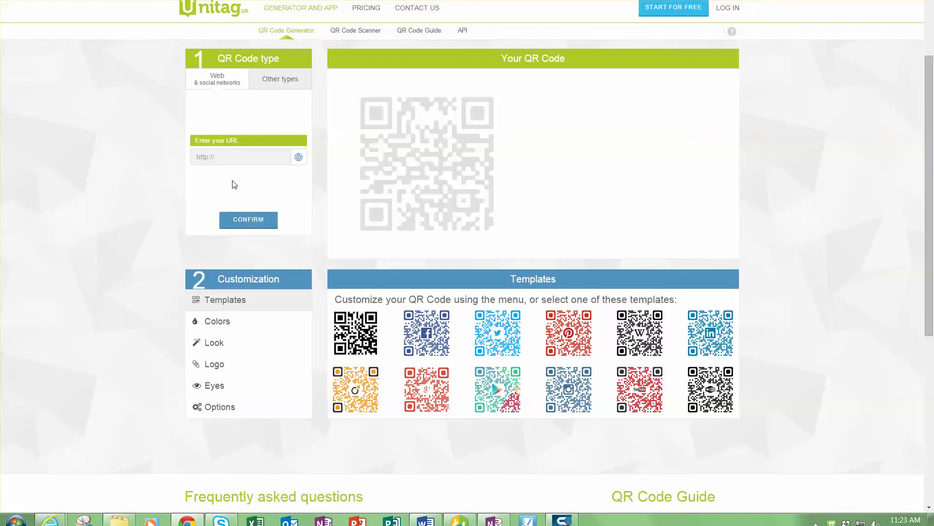
# Paste the Lincoln article address into the URL field and generate the QR code.
pyautogui.rightClick(209, 155)
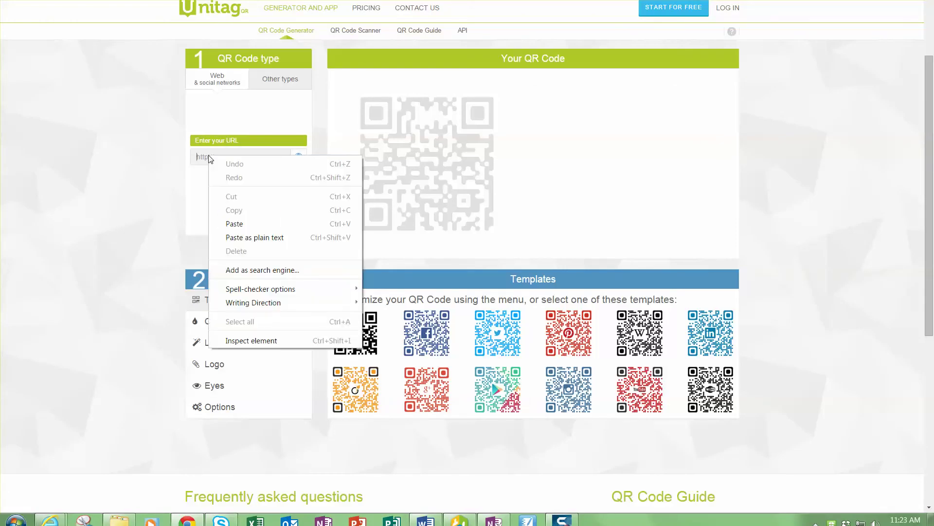
pyautogui.click(225, 217)
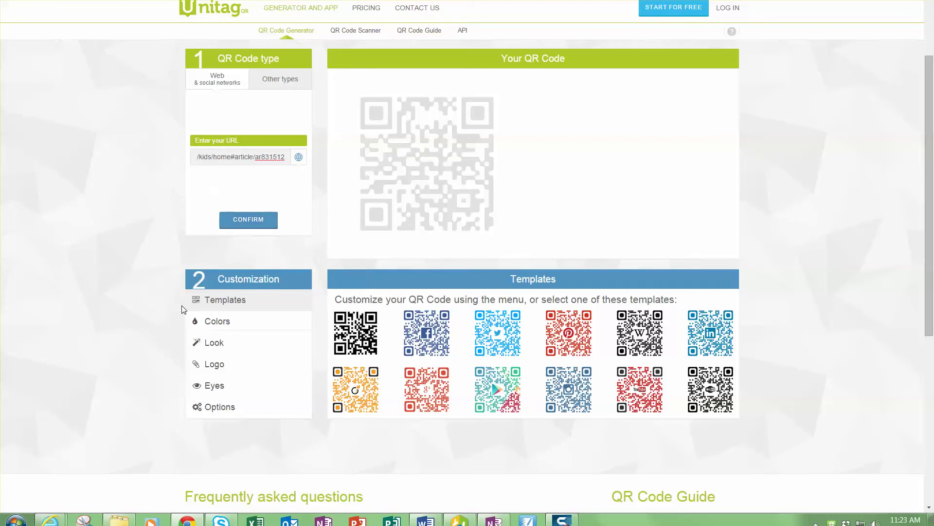
pyautogui.click(251, 220)
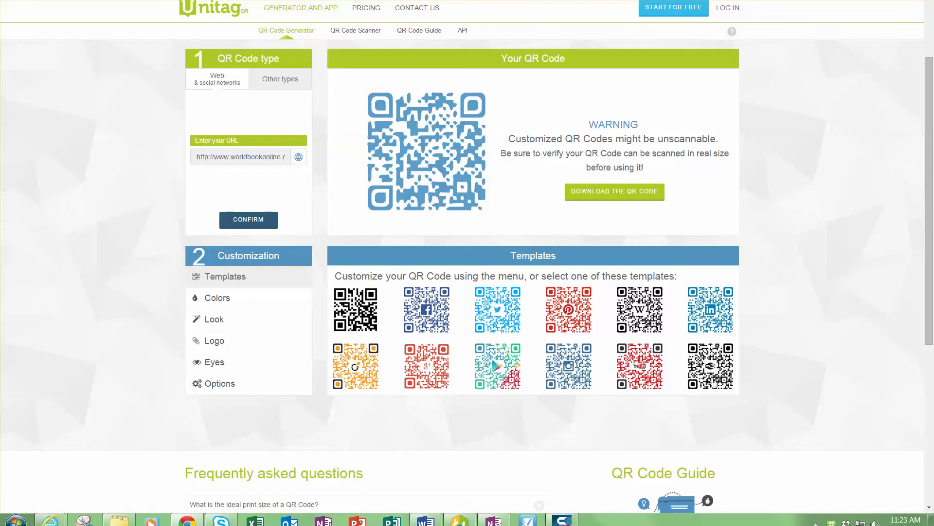
# Change the QR code colour from light blue to purple-blue 5e67cc.
pyautogui.click(217, 299)
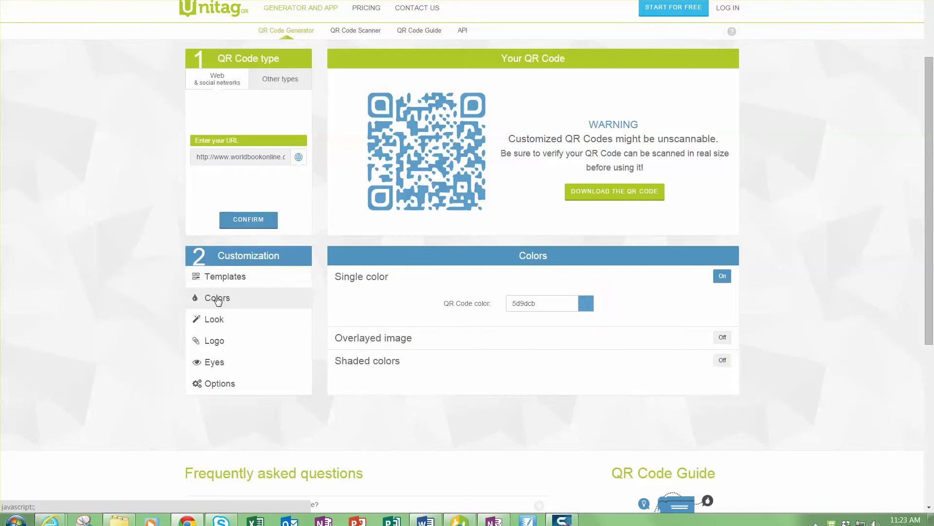
pyautogui.click(594, 306)
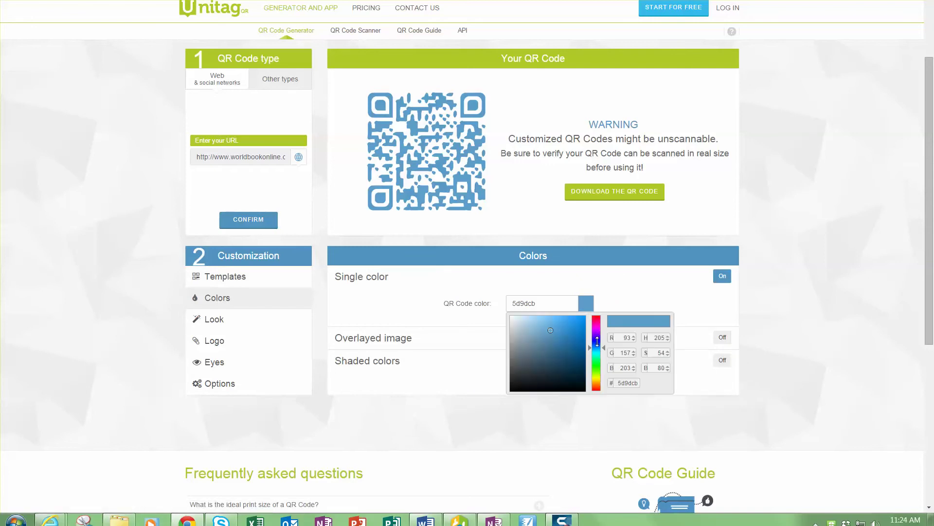
pyautogui.click(597, 341)
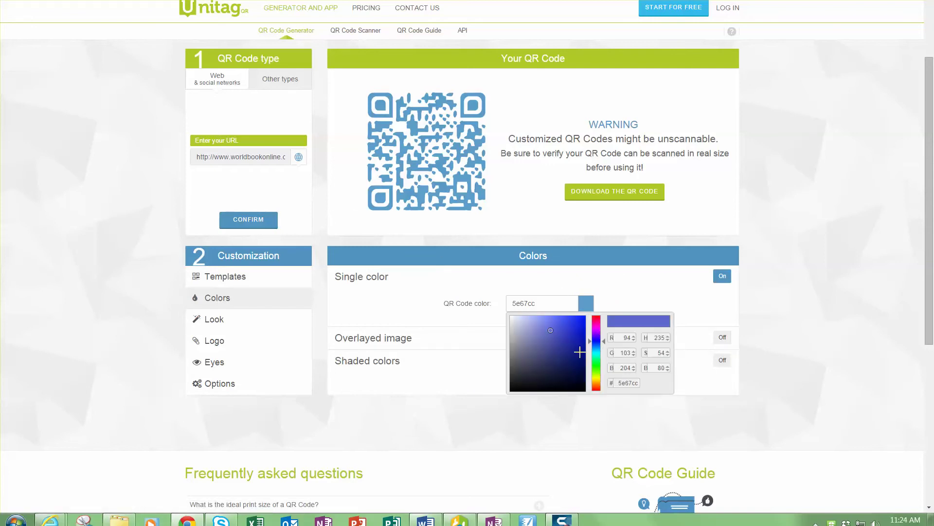
pyautogui.click(656, 293)
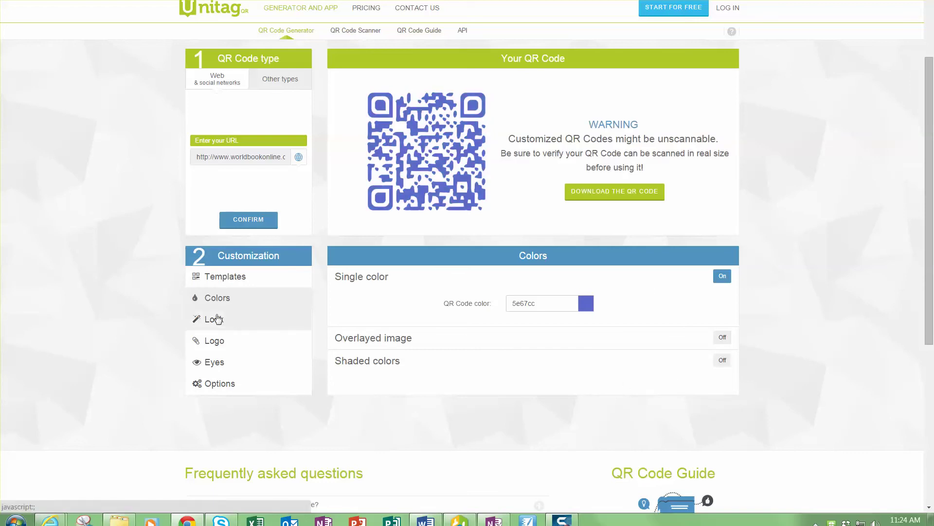
pyautogui.click(240, 319)
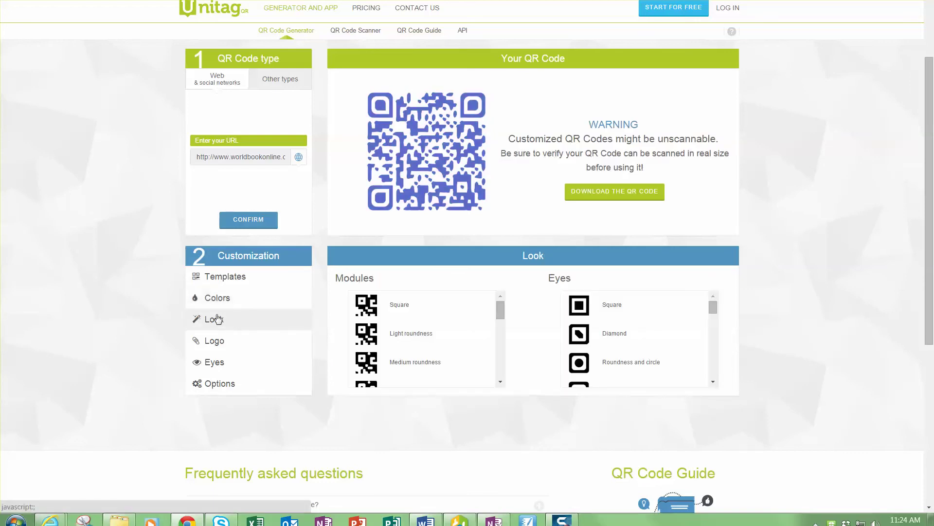
# Upload Ab Lincoln.jpg from the Desktop as the QR code's centre logo.
pyautogui.click(216, 344)
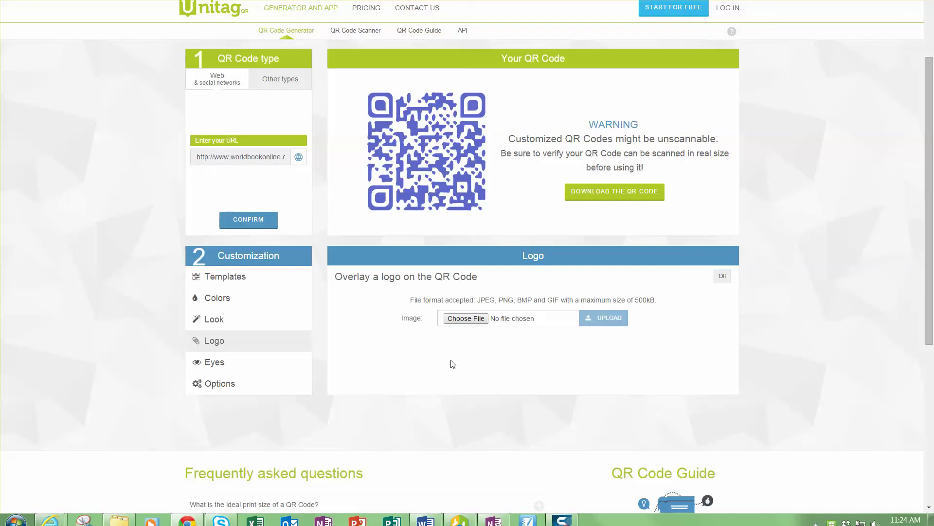
pyautogui.click(471, 319)
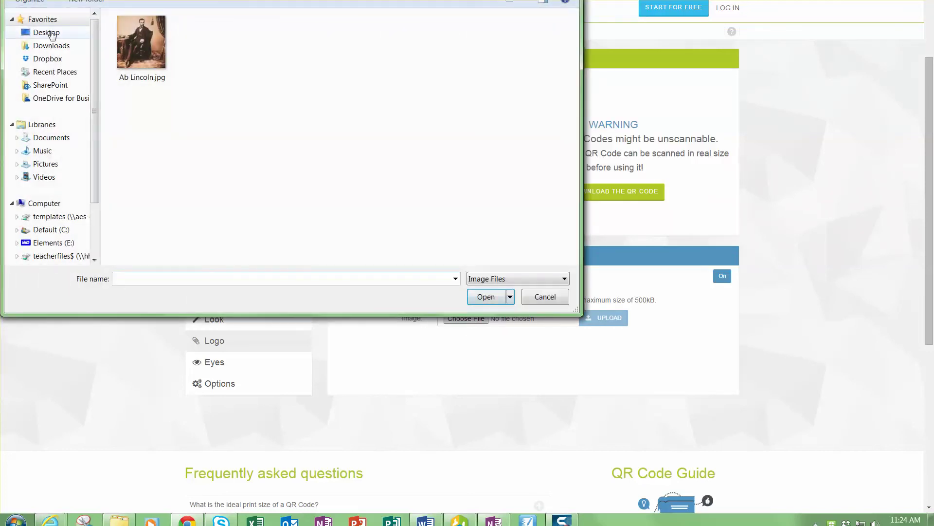
pyautogui.click(141, 54)
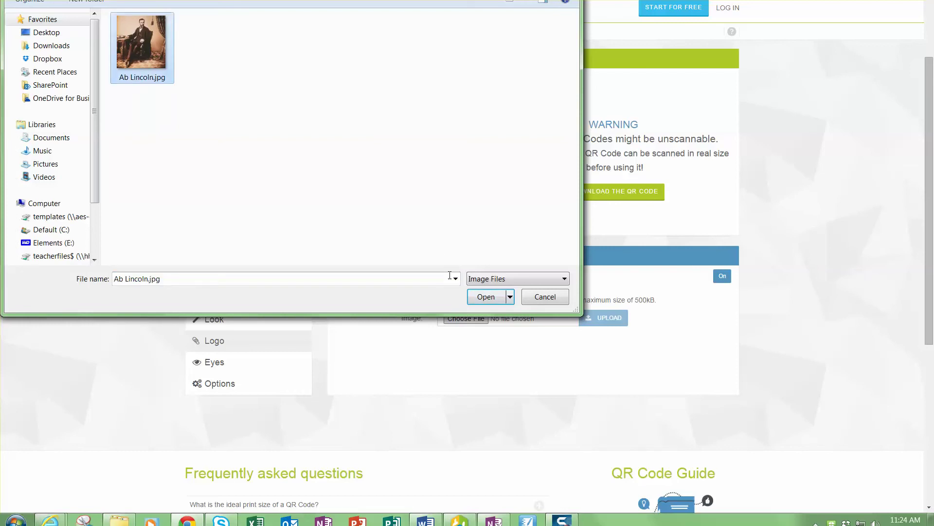
pyautogui.click(489, 297)
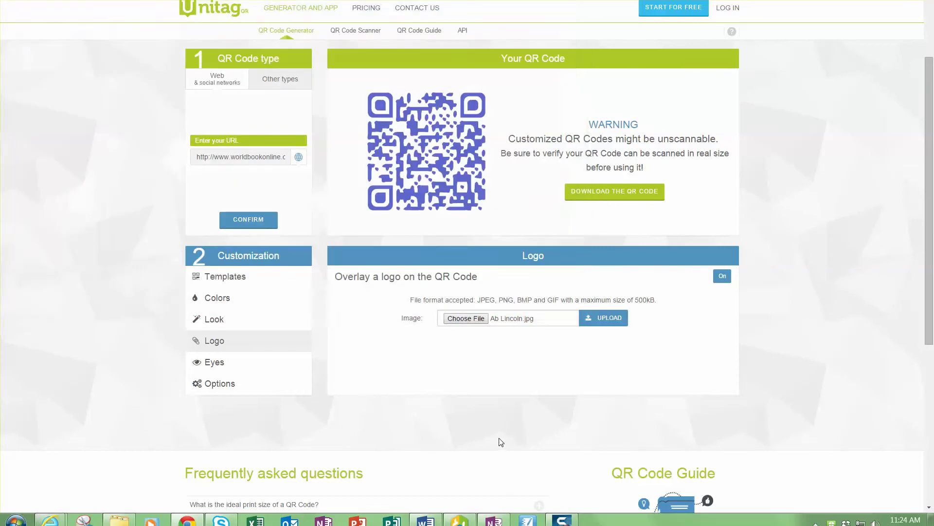
pyautogui.click(611, 319)
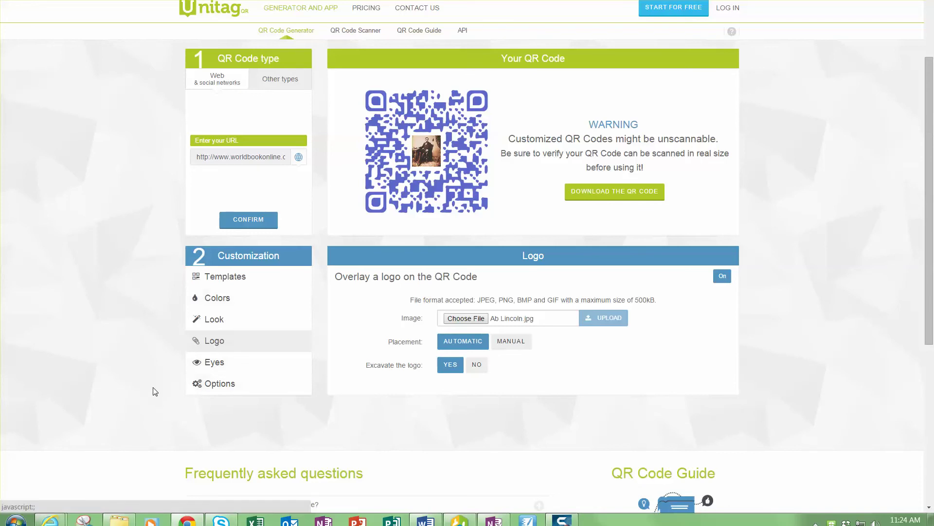
# Colour the top-left outer eye frame magenta d417d4.
pyautogui.click(218, 363)
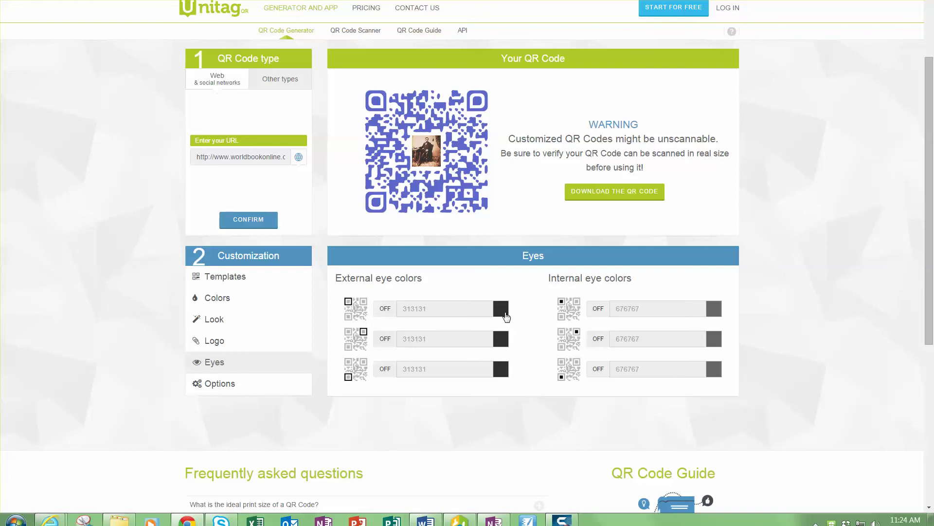
pyautogui.click(504, 314)
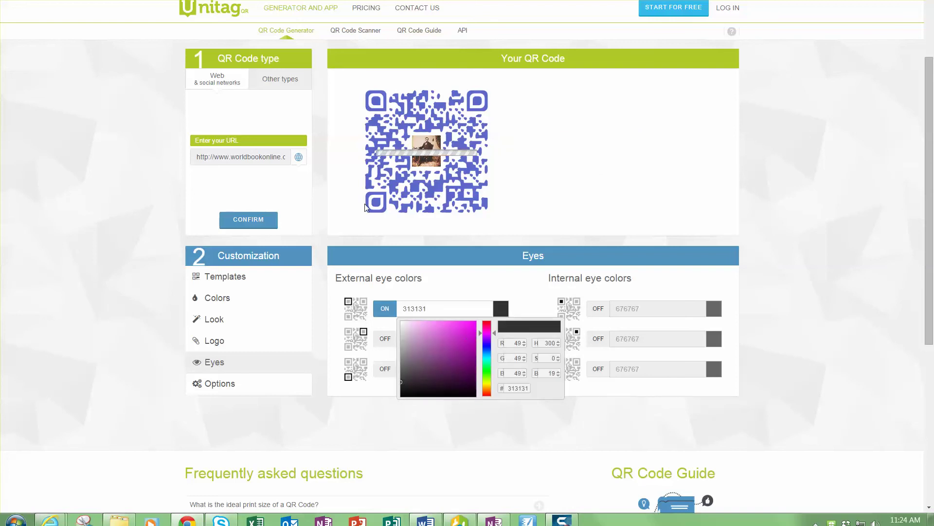
pyautogui.click(467, 333)
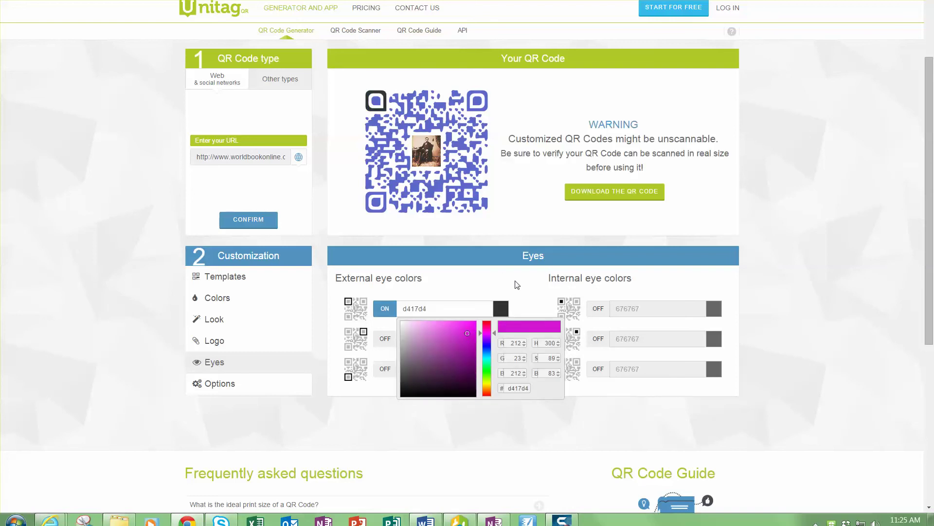
pyautogui.click(518, 283)
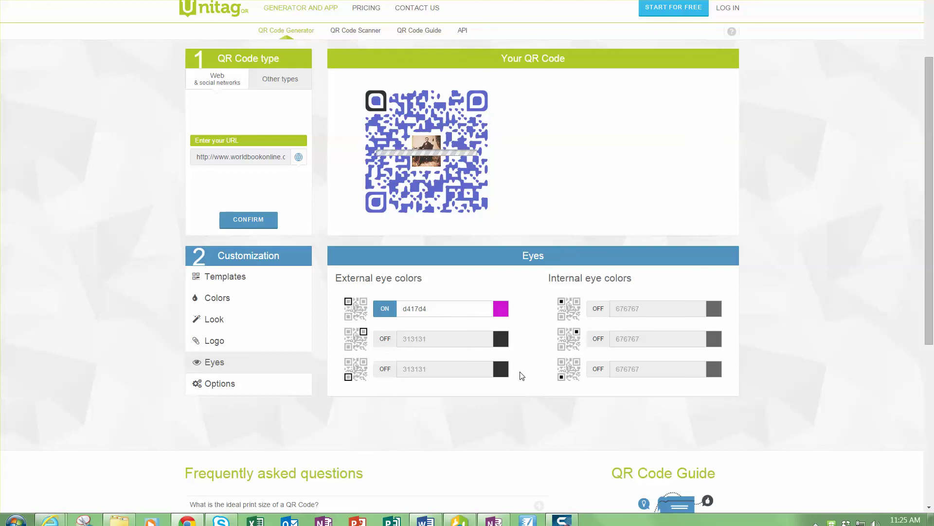
# Colour the top-right outer eye frame teal 148ba6.
pyautogui.click(500, 339)
pyautogui.click(487, 378)
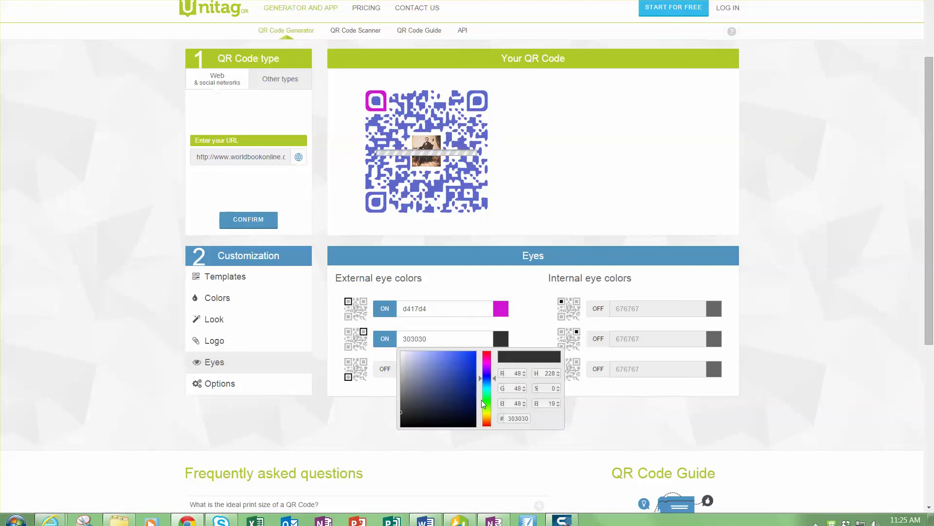
pyautogui.click(489, 386)
pyautogui.click(468, 377)
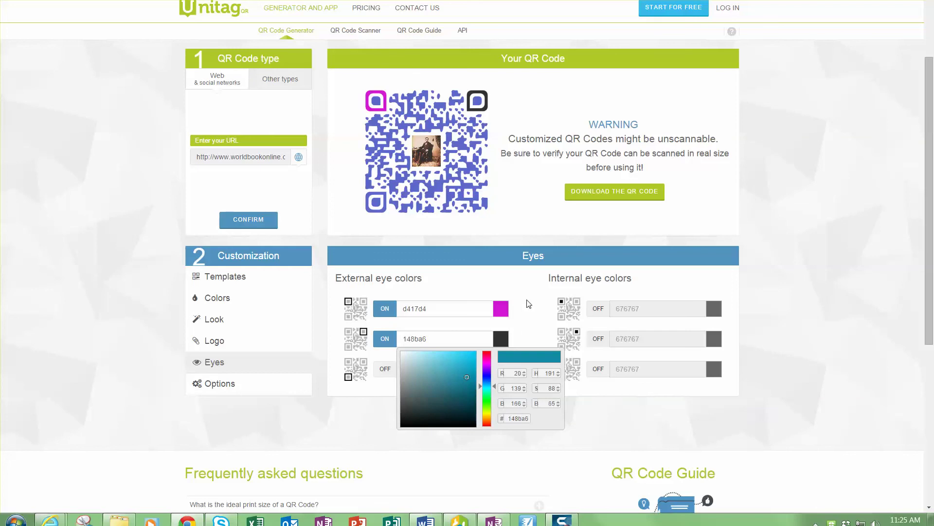
pyautogui.click(530, 305)
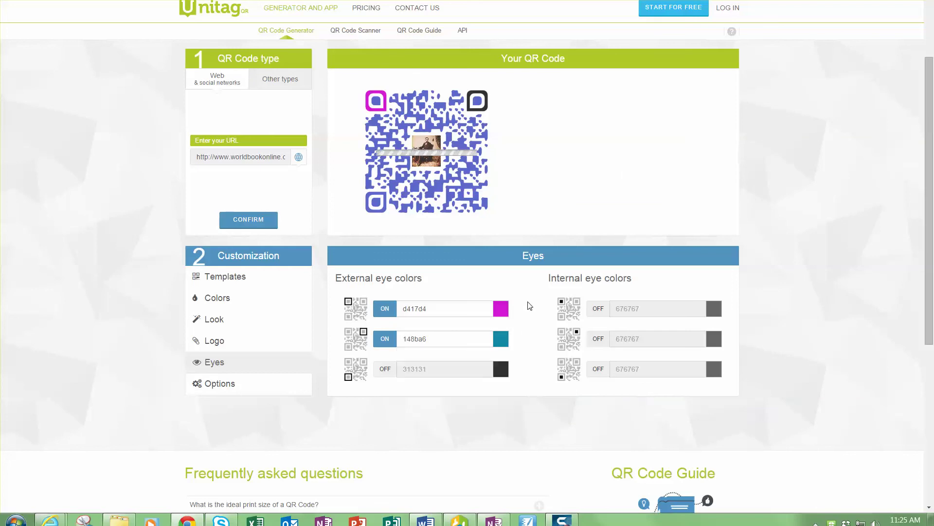
# Colour the bottom-left outer eye frame dark green 10730a.
pyautogui.click(501, 375)
pyautogui.click(485, 432)
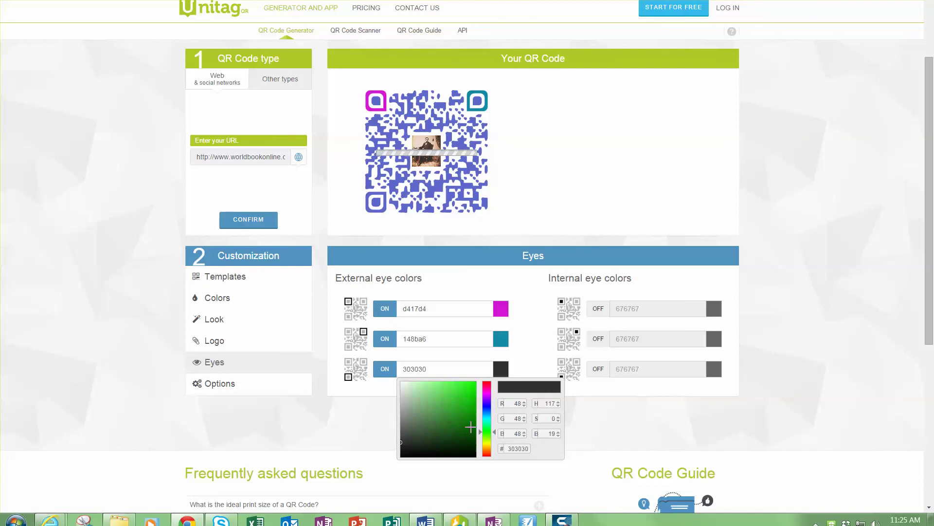
pyautogui.click(470, 422)
pyautogui.click(539, 345)
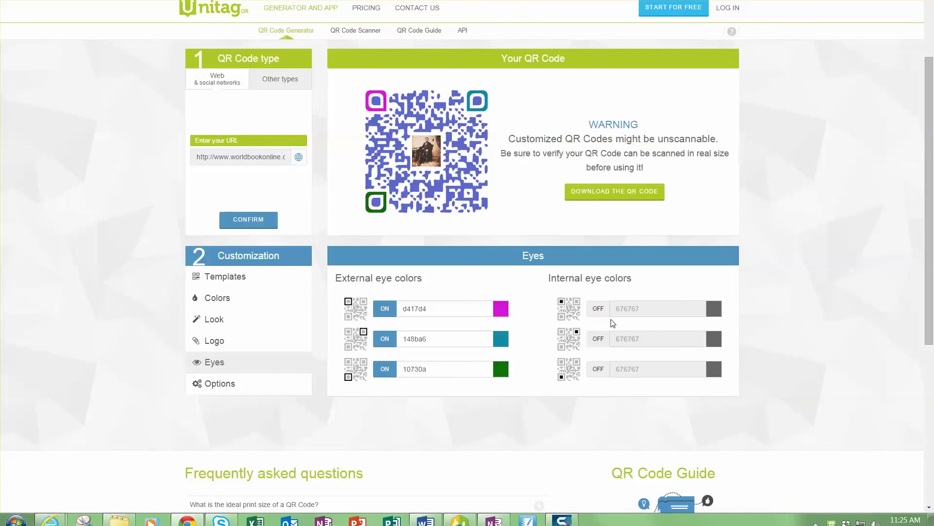
# Colour the second inner eye centre green 256914.
pyautogui.click(719, 316)
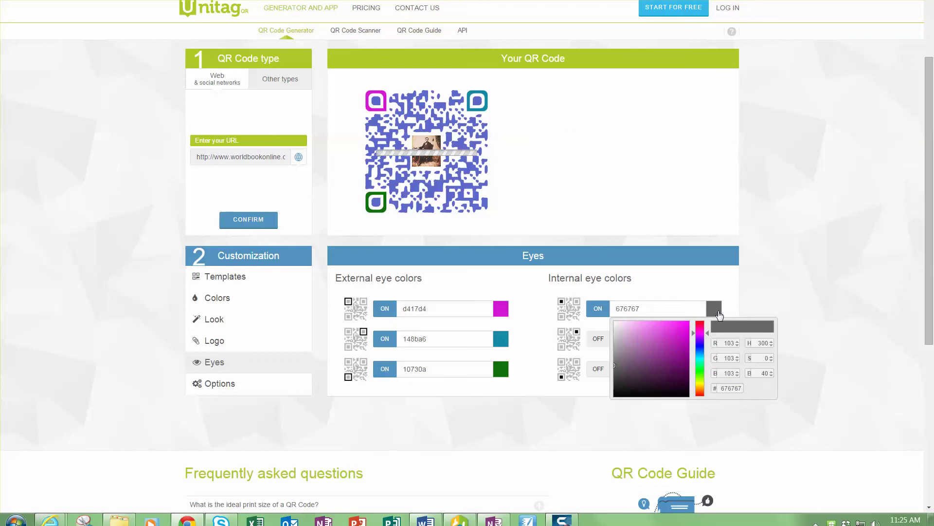
pyautogui.click(702, 325)
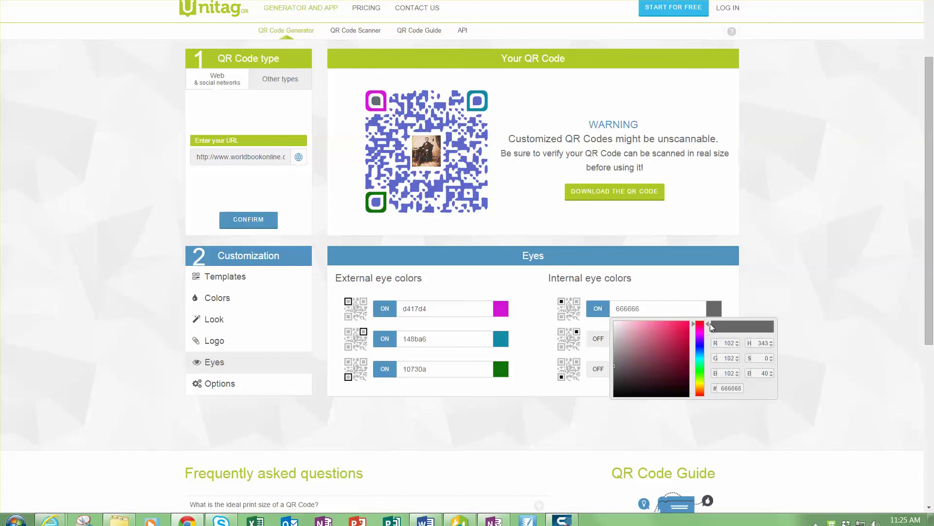
pyautogui.click(724, 282)
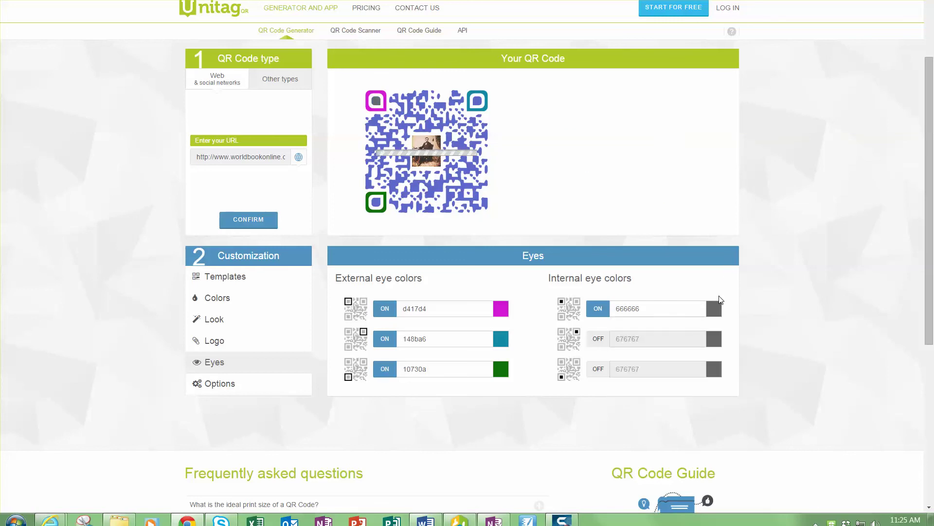
pyautogui.click(715, 341)
pyautogui.moveTo(703, 377); pyautogui.dragTo(703, 404)
pyautogui.click(675, 395)
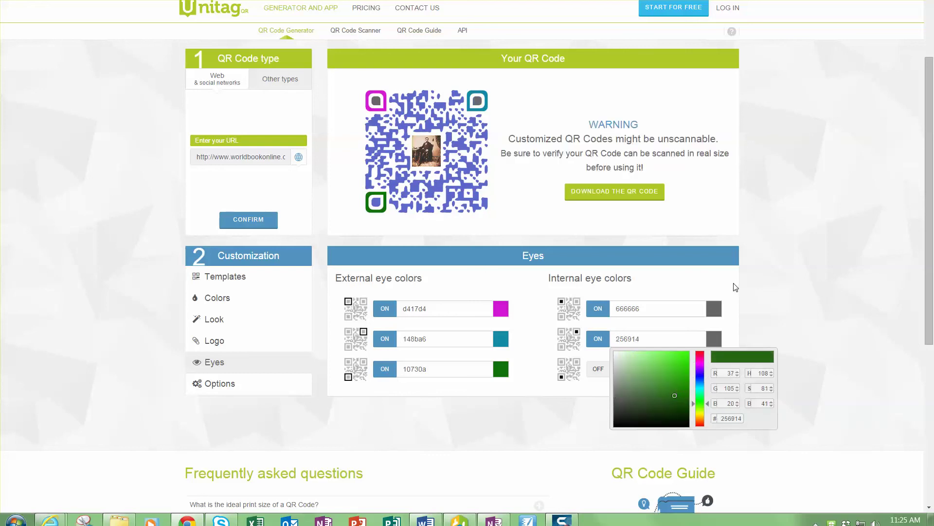
pyautogui.click(736, 289)
# Colour the first inner eye centre pink-red e01d6b.
pyautogui.click(713, 314)
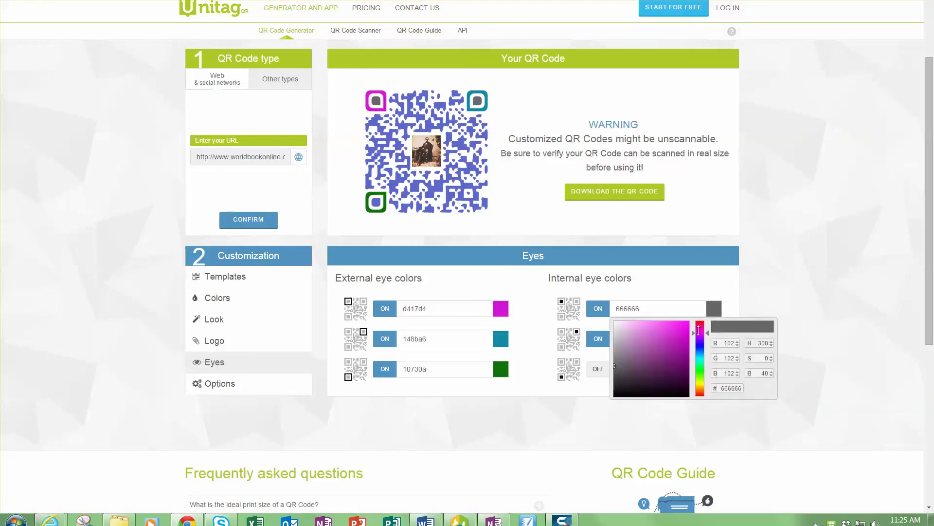
pyautogui.click(701, 326)
pyautogui.click(681, 330)
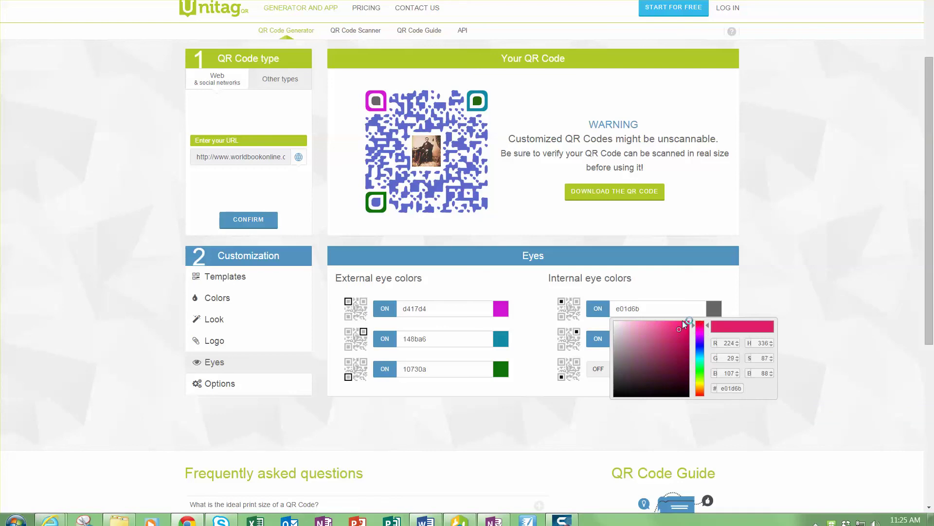
pyautogui.click(696, 272)
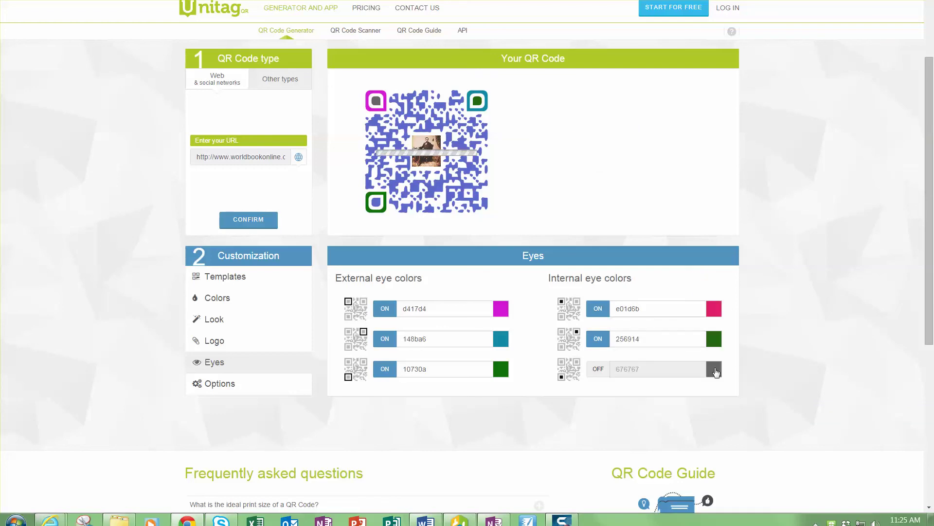
# Colour the third inner eye centre tan ad8b58.
pyautogui.click(714, 373)
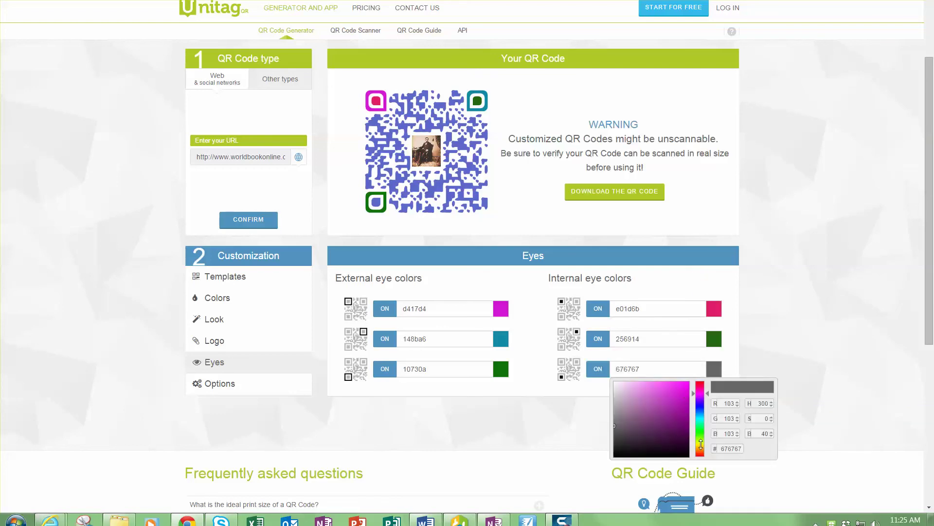
pyautogui.click(699, 444)
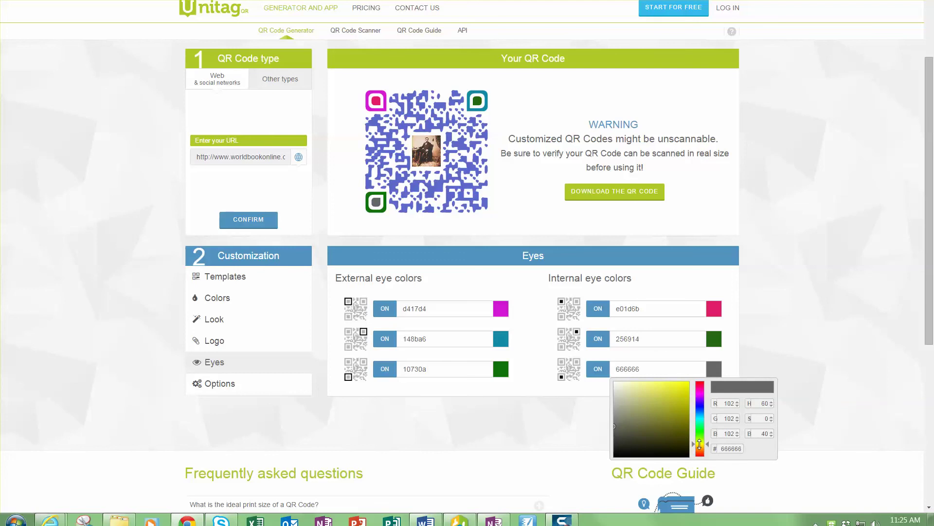
pyautogui.click(699, 448)
pyautogui.moveTo(679, 417); pyautogui.dragTo(650, 404)
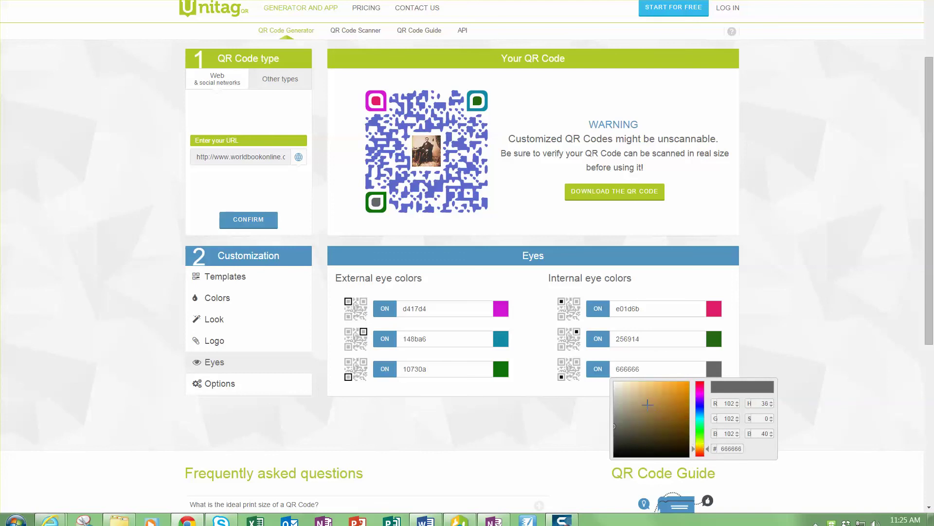
pyautogui.click(703, 275)
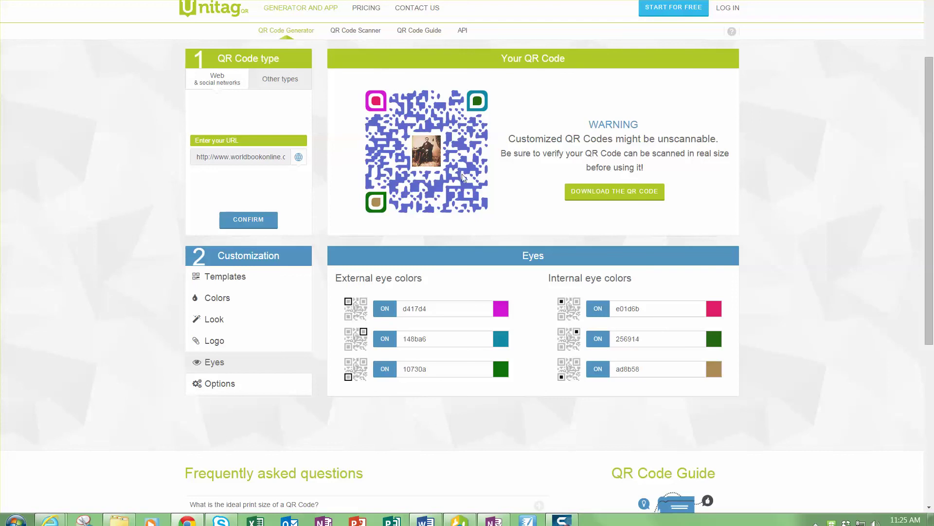
pyautogui.rightClick(462, 148)
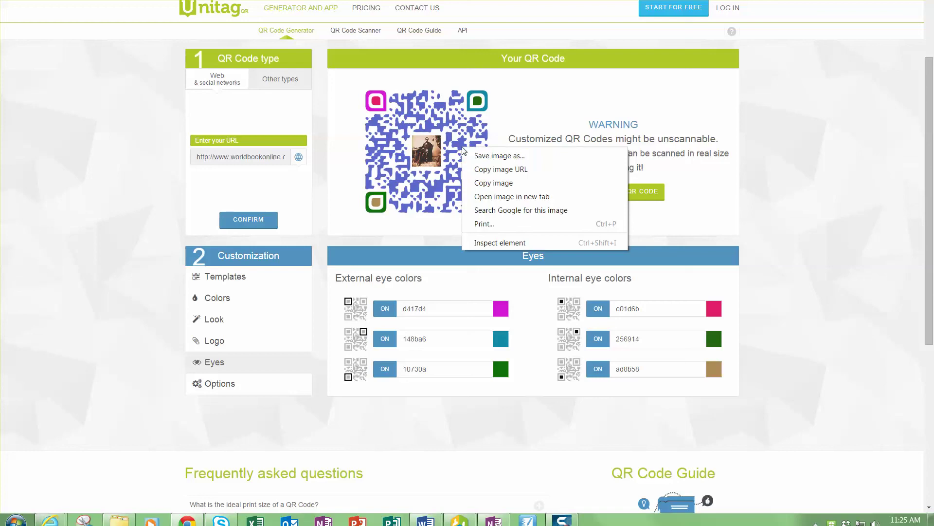
pyautogui.click(489, 156)
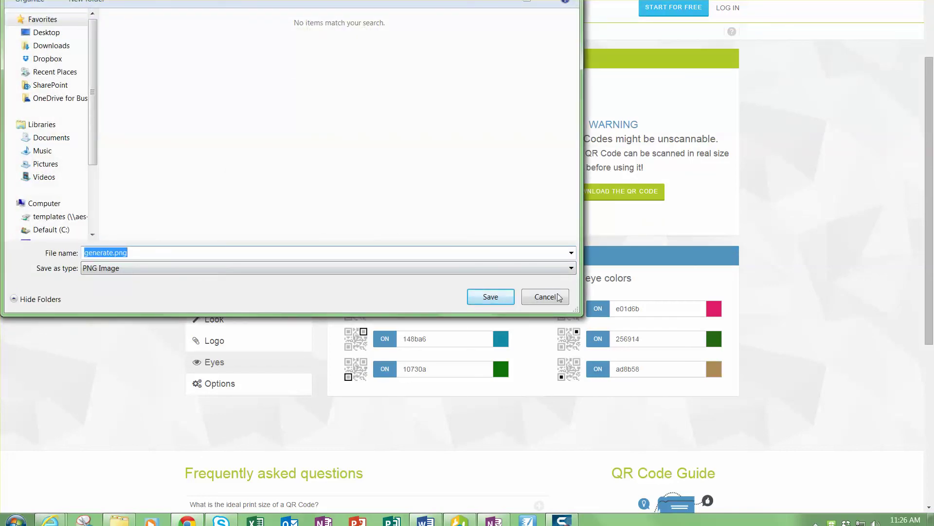
pyautogui.click(556, 297)
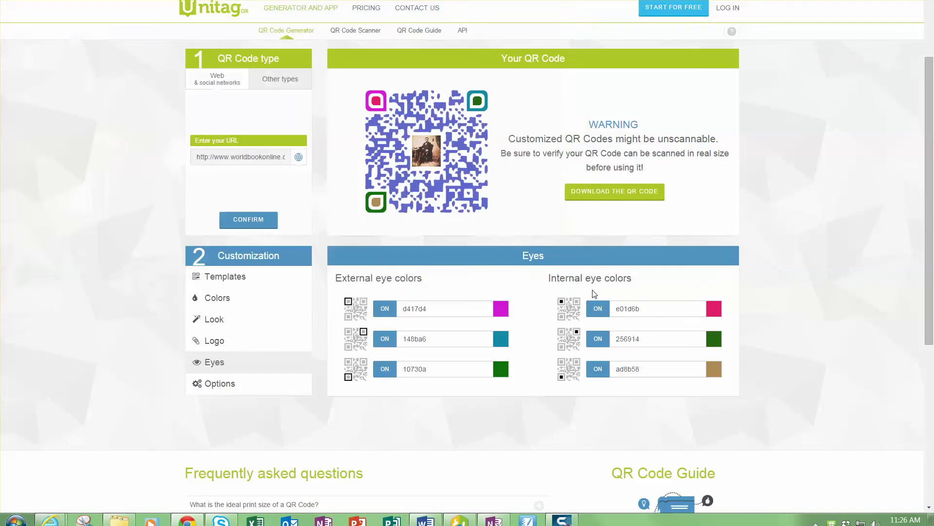